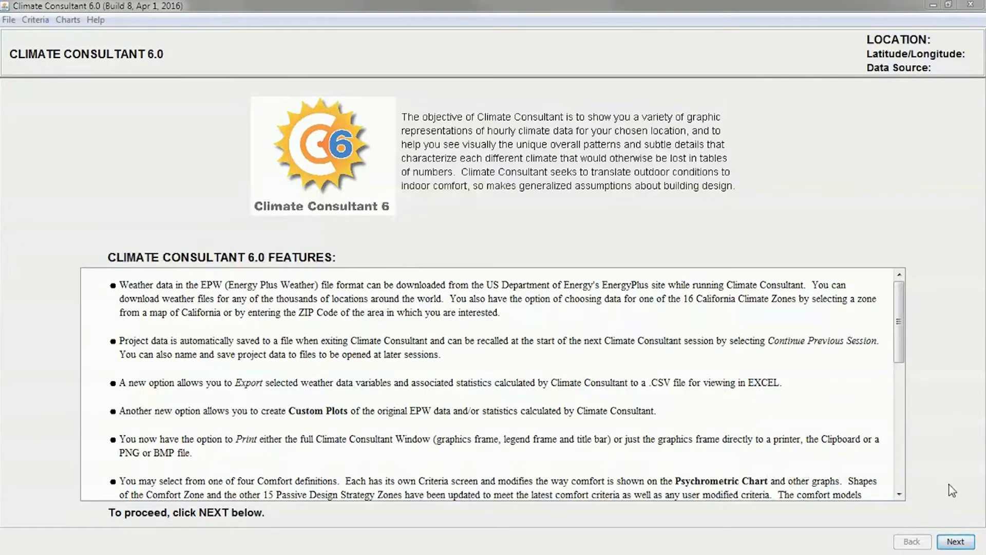
Proceed past the introduction and instructions and start a new project
left_click(958, 542)
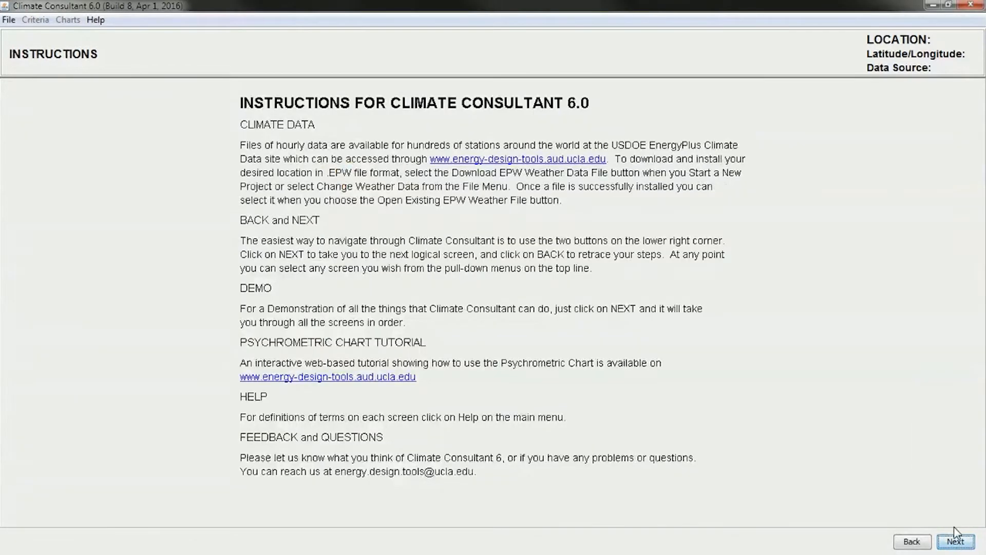
left_click(953, 539)
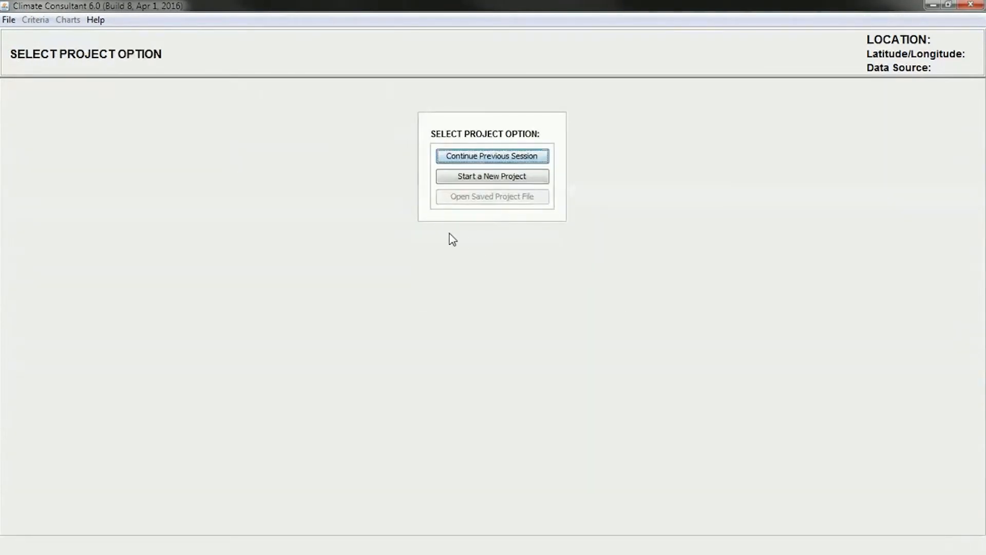
left_click(505, 184)
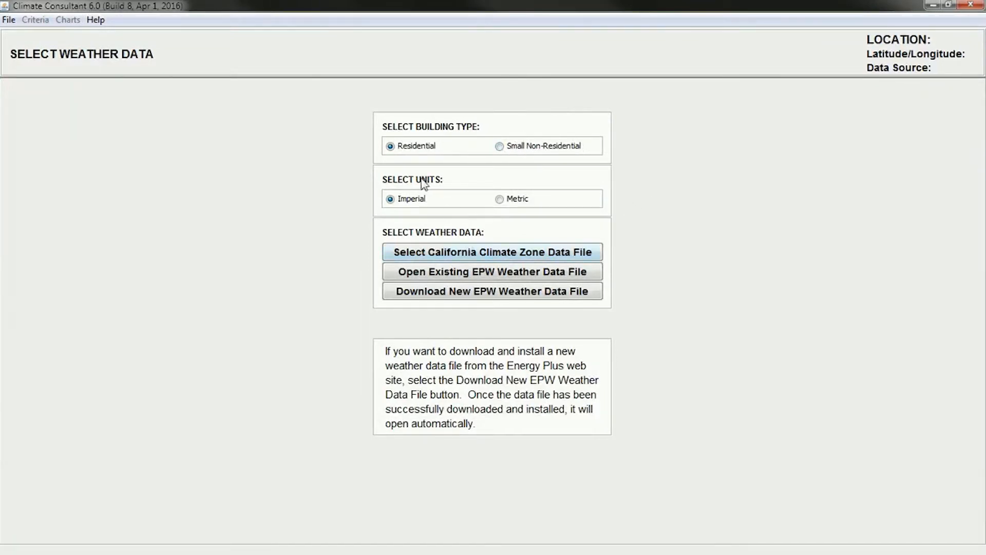
Set the units to Metric and open the existing EPW weather data file for Stuttgart, DEU
left_click(517, 199)
left_click(489, 272)
double_click(337, 207)
left_click(320, 214)
left_click(760, 430)
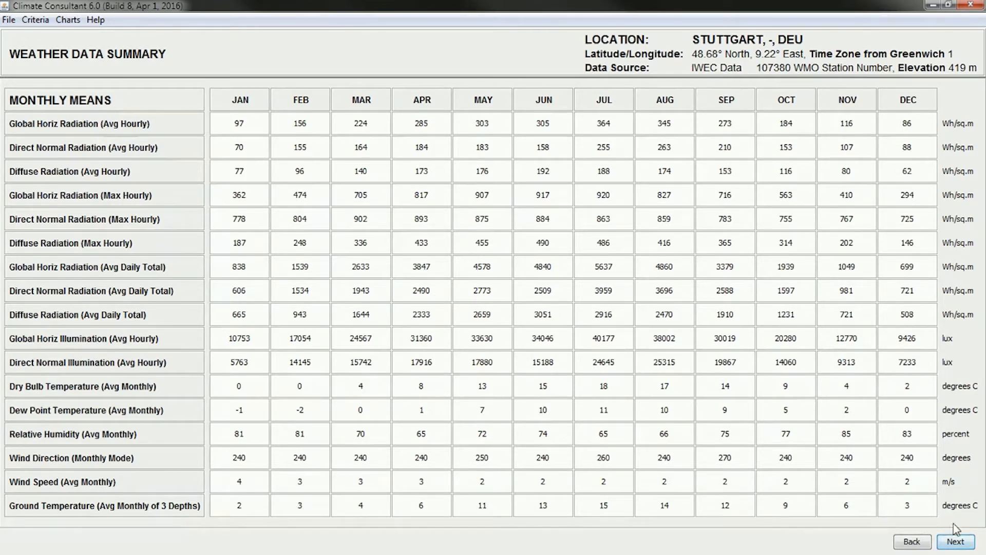
Choose the ASHRAE Standard 55 and Current Handbook of Fundamentals comfort model and continue to its criteria
left_click(955, 541)
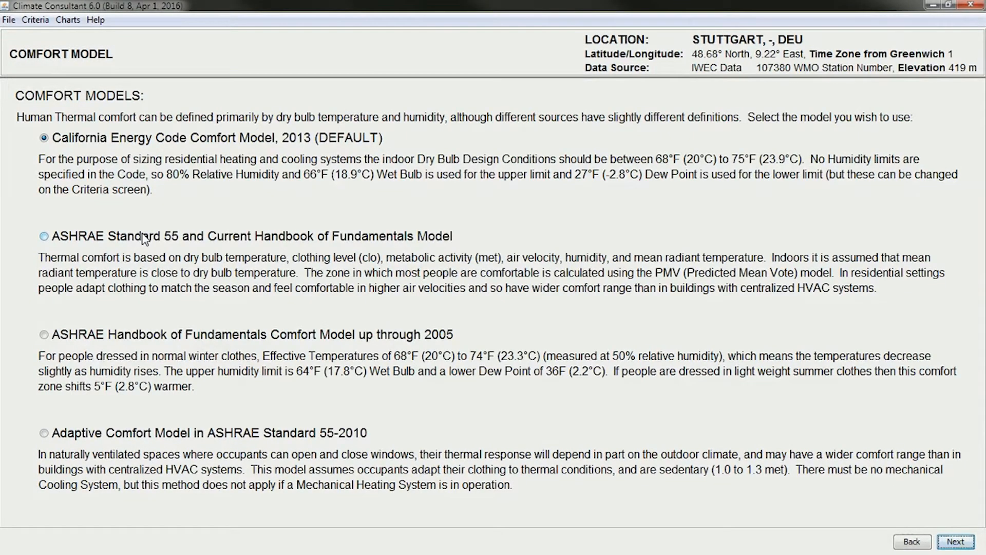
left_click(44, 237)
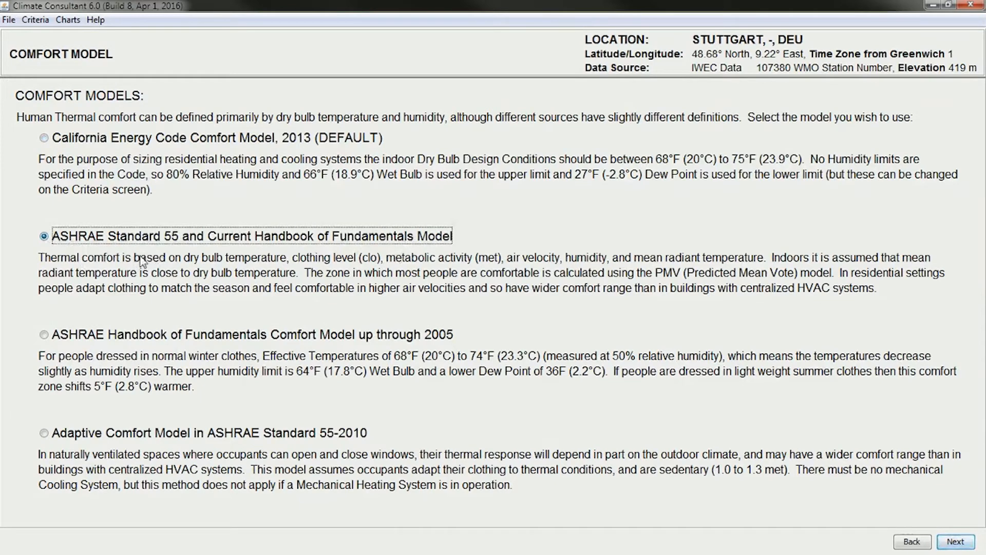
left_click(956, 543)
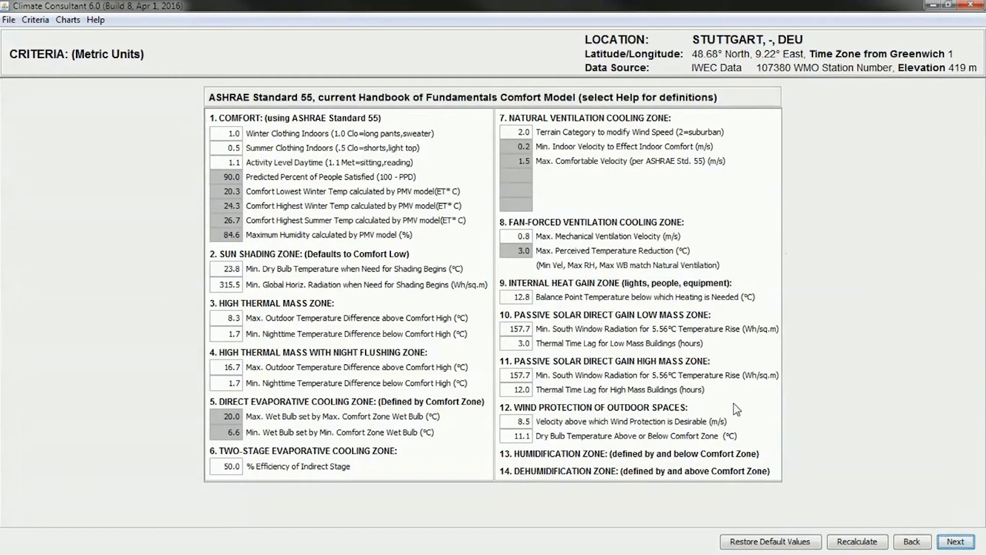
Keep the default criteria and look through the climate charts from Temperature Range to Wind Velocity Range
left_click(958, 545)
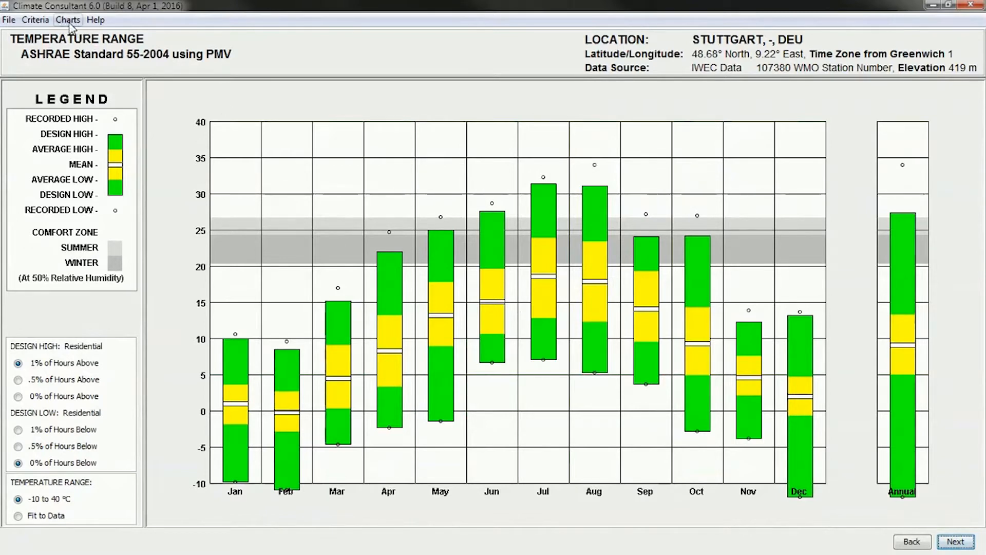
left_click(959, 543)
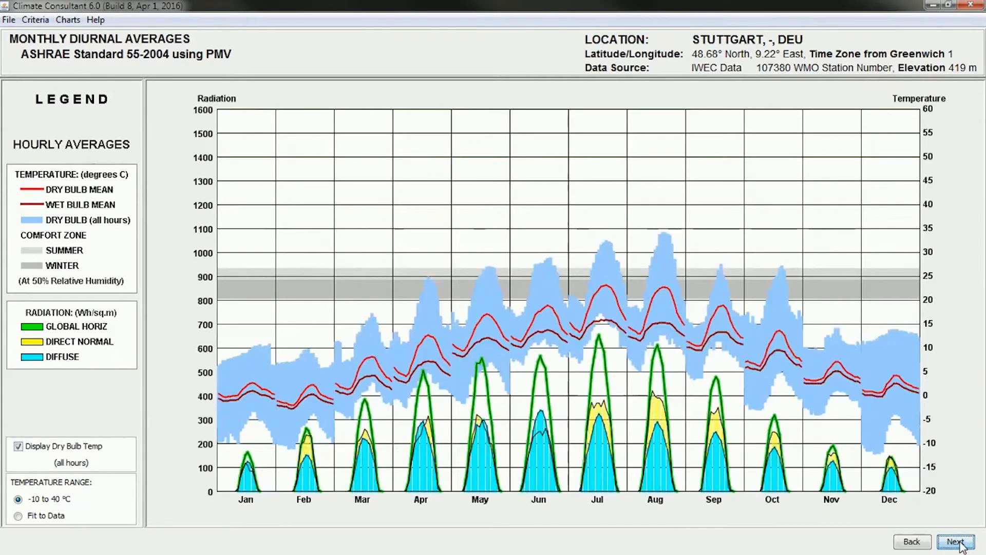
left_click(958, 543)
left_click(958, 542)
left_click(958, 543)
left_click(959, 543)
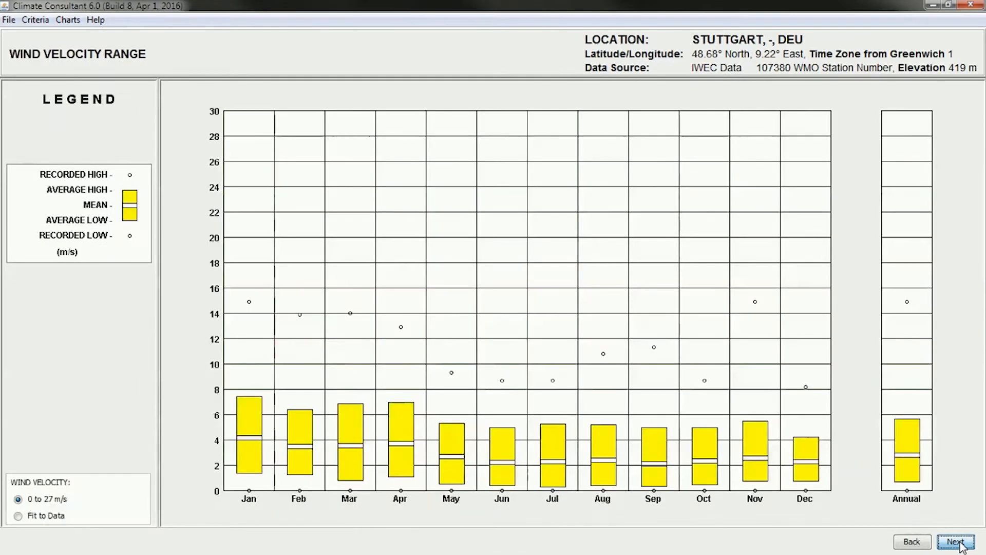
Open the Psychrometric Chart and dismiss the Modify Design Strategies notice
left_click(68, 20)
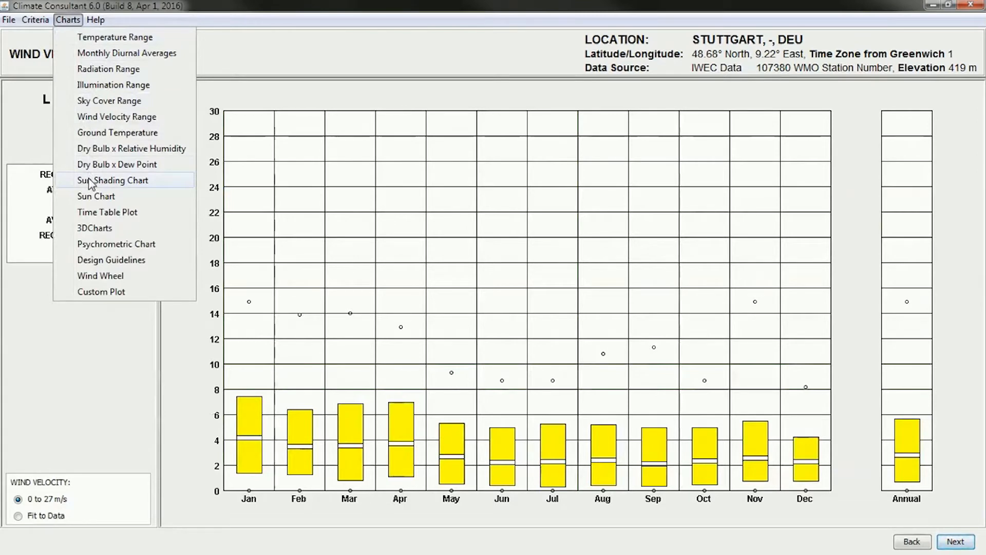
left_click(98, 244)
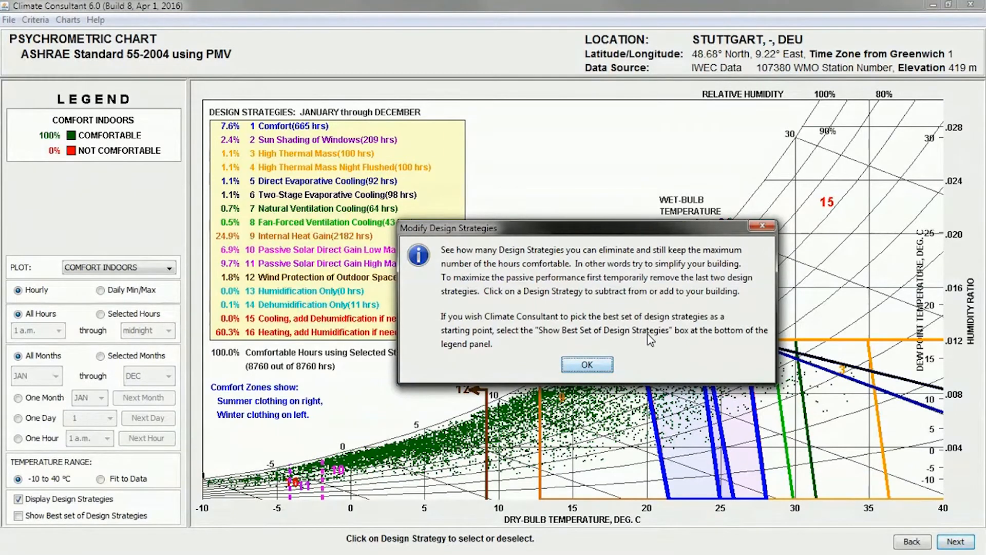
left_click(587, 365)
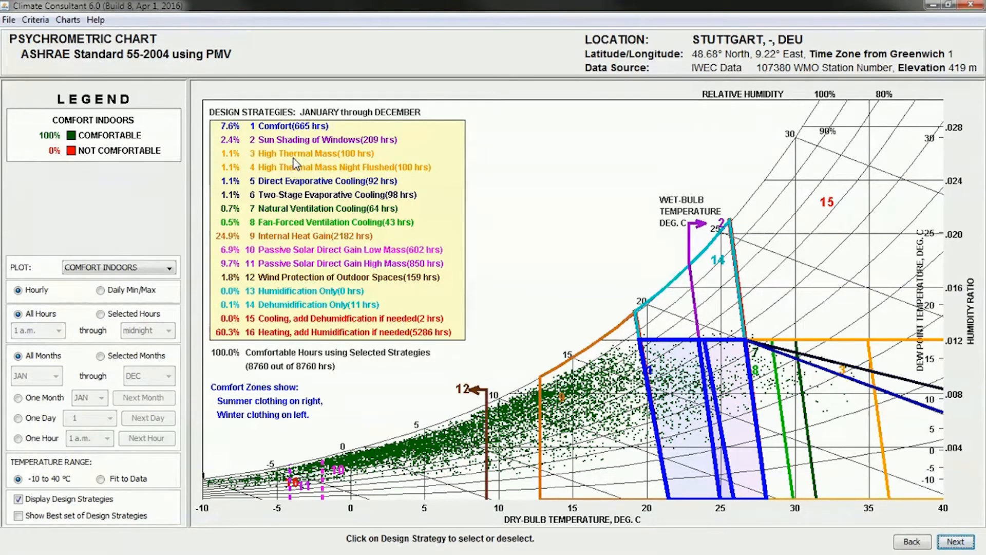
Deselect design strategies 2 through 16, leaving only Comfort, and set the temperature range to Fit to Data
left_click(276, 142)
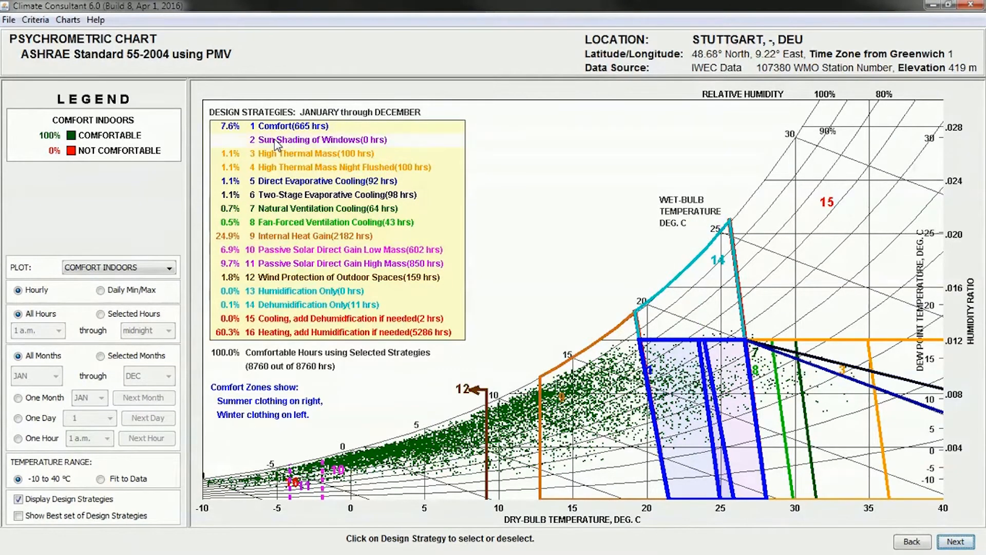
left_click(276, 154)
left_click(275, 167)
left_click(275, 181)
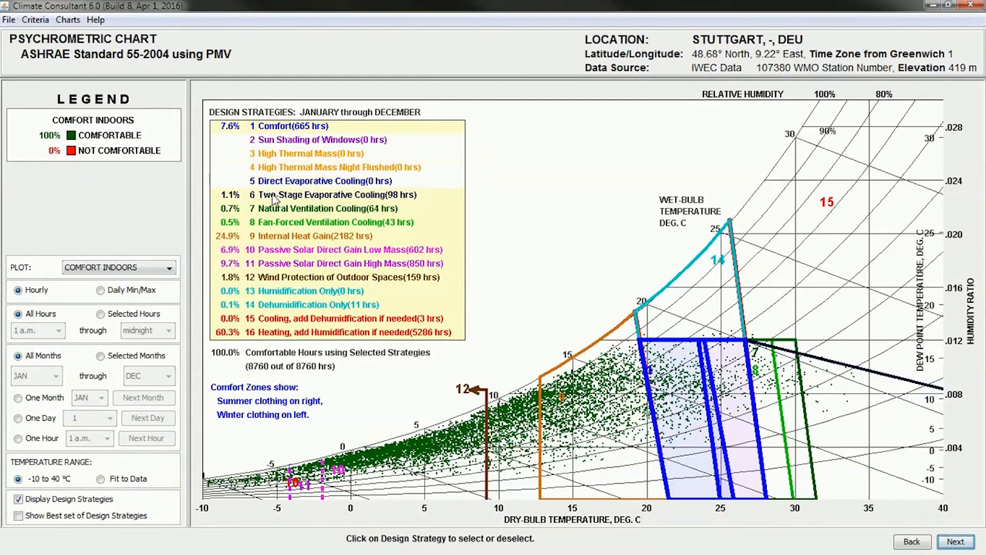
left_click(273, 194)
left_click(275, 208)
left_click(276, 222)
left_click(275, 236)
left_click(277, 249)
left_click(280, 263)
left_click(282, 277)
left_click(286, 290)
left_click(290, 304)
left_click(288, 319)
left_click(289, 332)
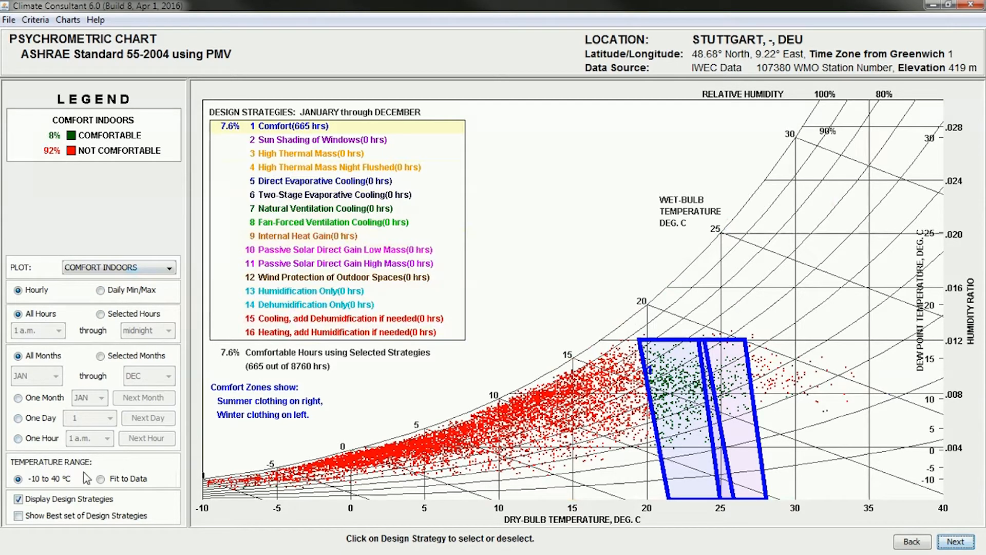
left_click(101, 479)
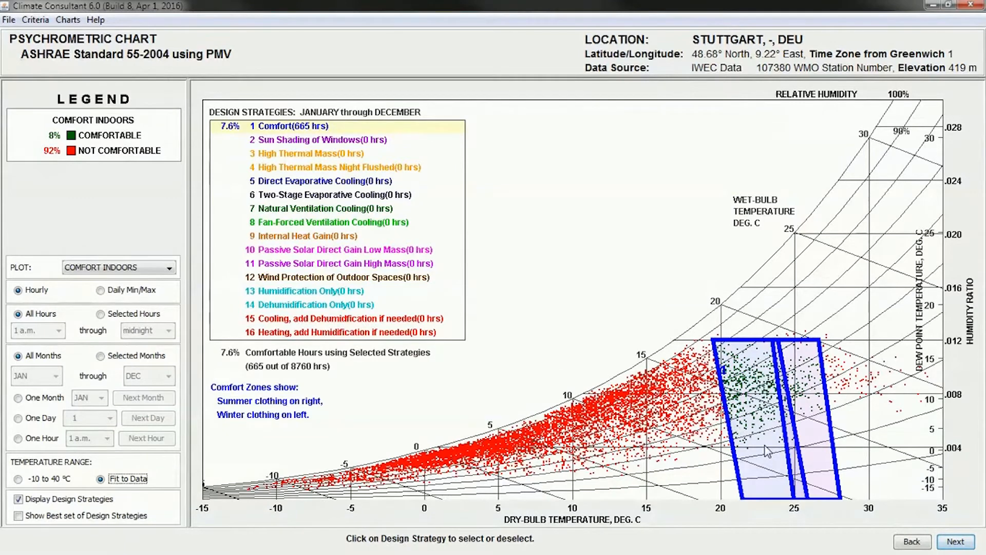
Compare the psychrometric chart with and without the Sun Shading of Windows strategy, leaving it selected
left_click(268, 143)
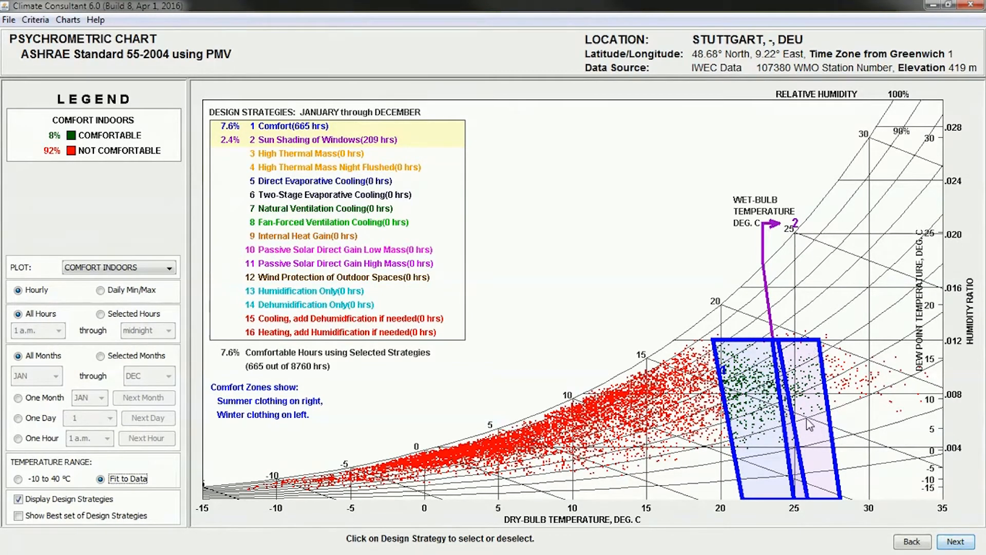
left_click(319, 141)
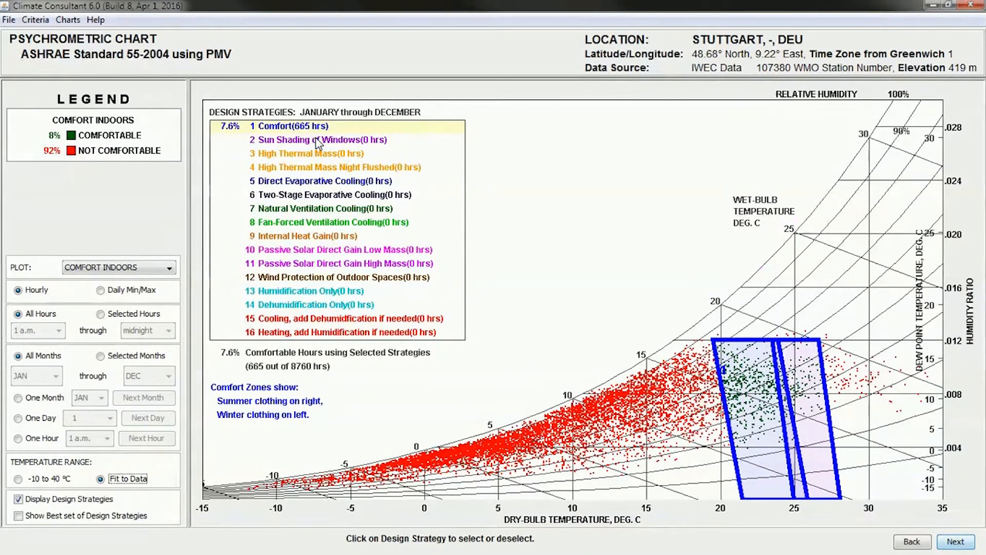
left_click(319, 141)
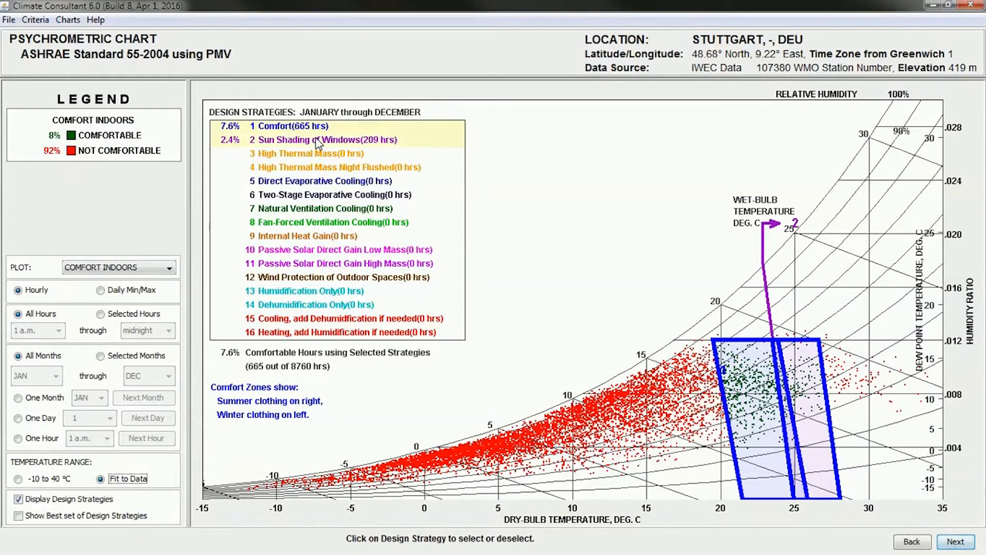
left_click(319, 142)
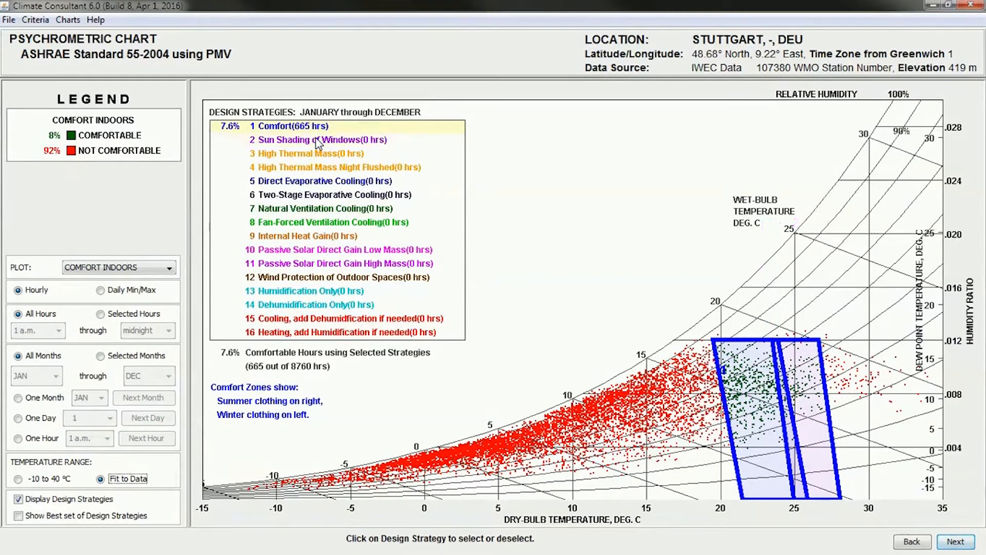
left_click(318, 141)
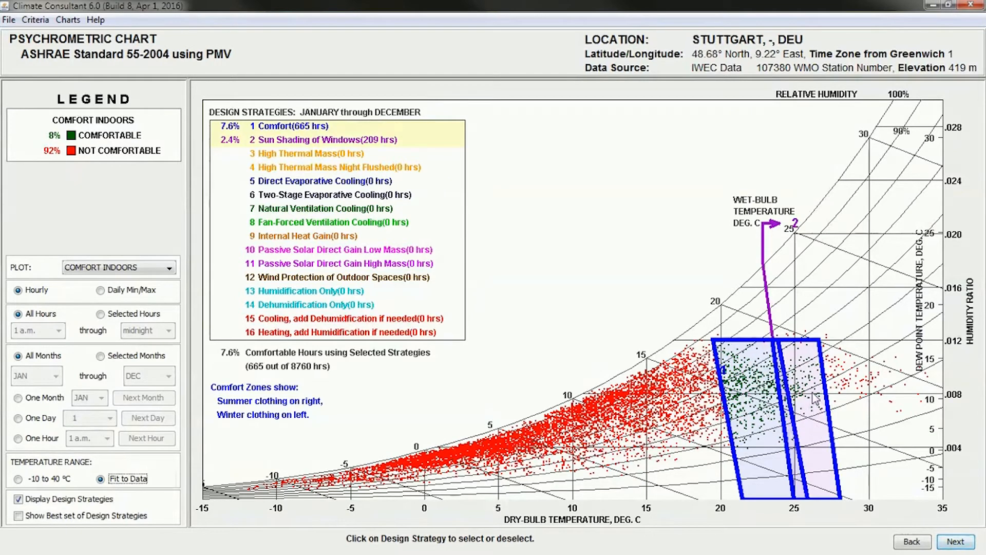
left_click(315, 142)
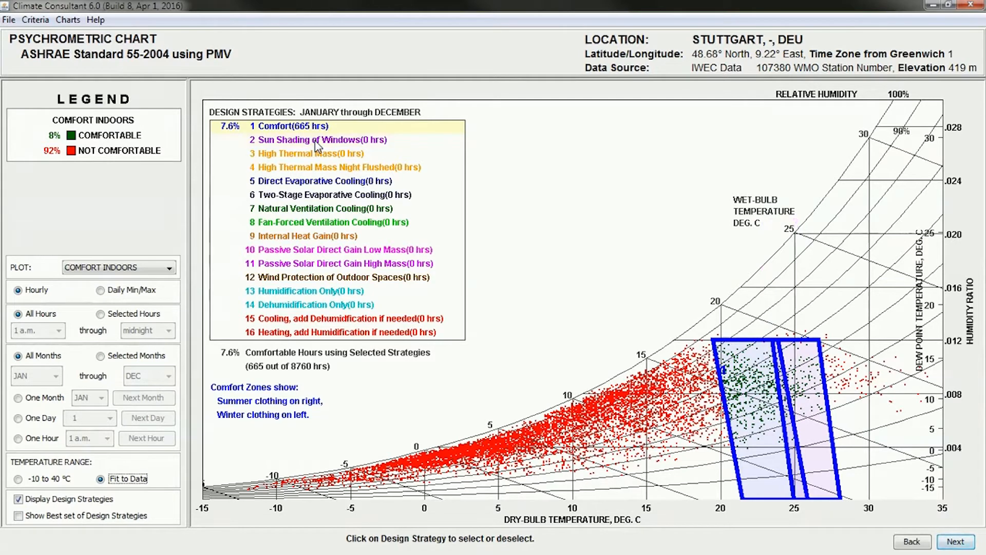
left_click(318, 145)
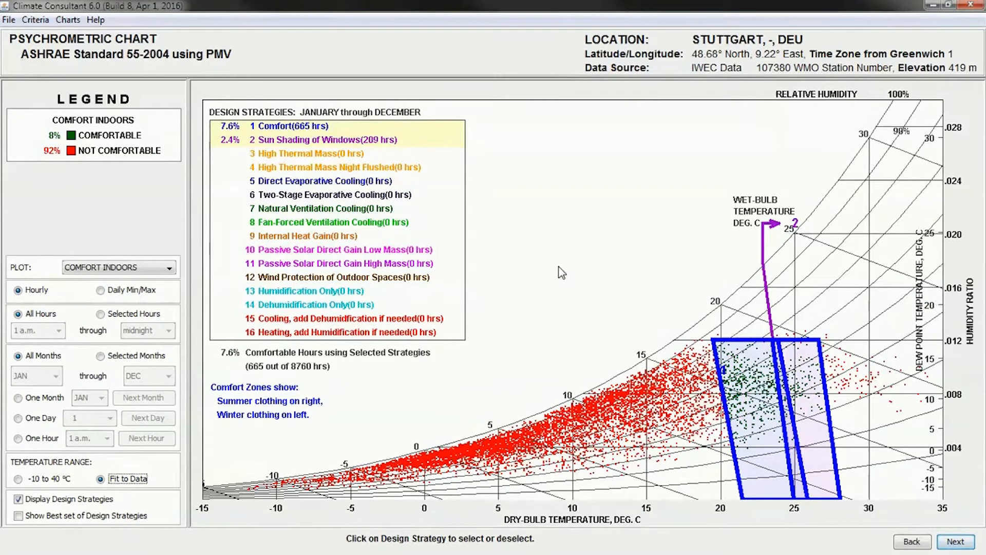
Compare the chart with and without the Internal Heat Gain strategy, leaving it selected
left_click(266, 238)
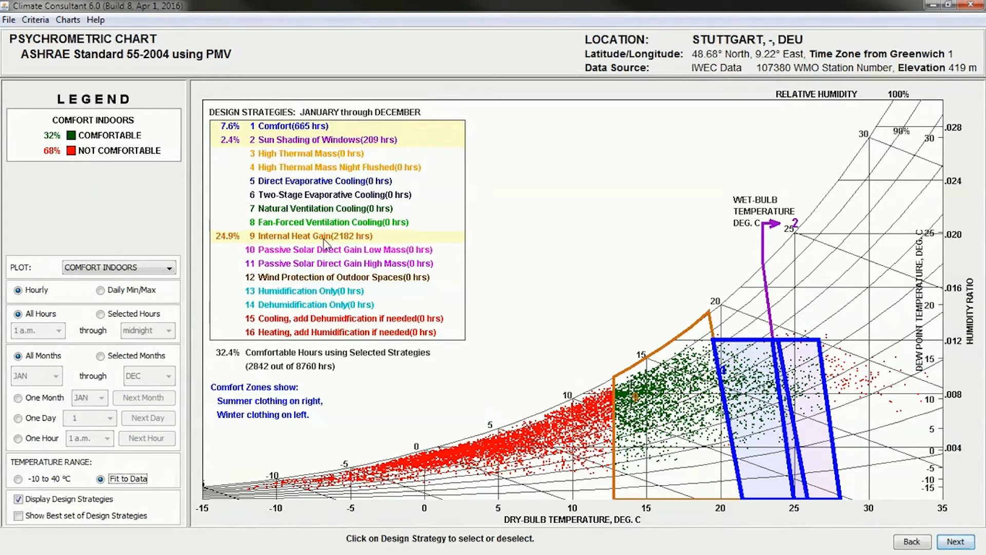
left_click(298, 237)
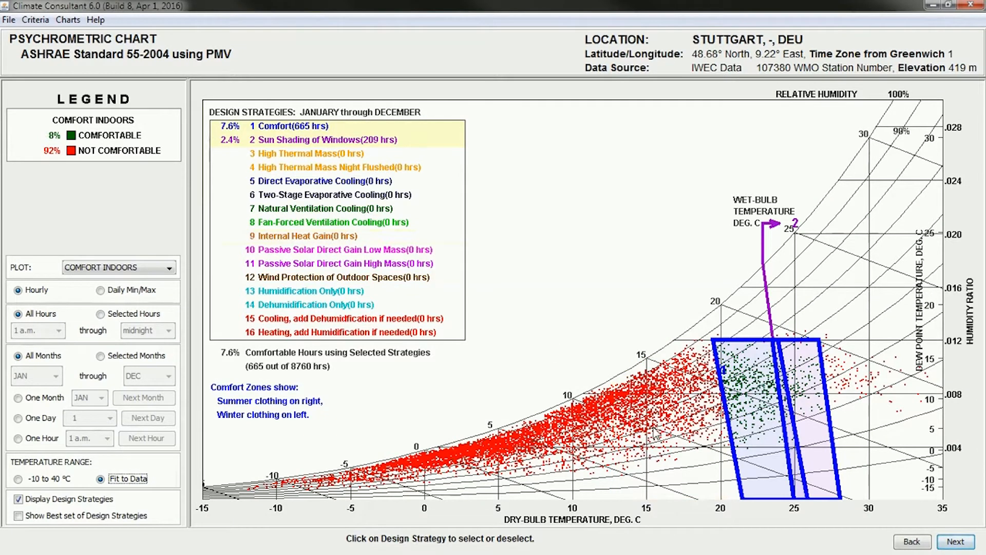
left_click(273, 238)
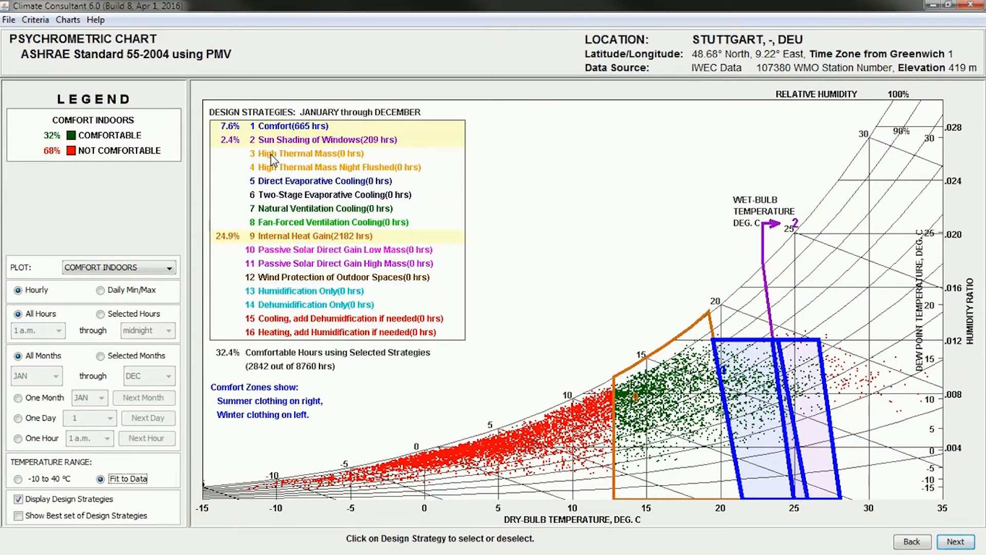
Add the High Thermal Mass, High Thermal Mass Night Flushed and Natural Ventilation Cooling strategies to the chart
left_click(273, 154)
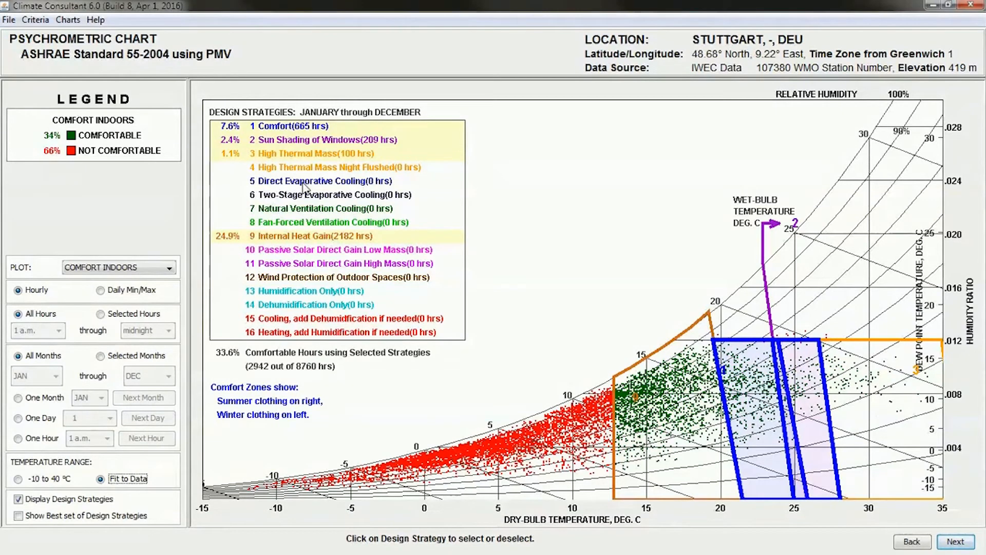
left_click(295, 169)
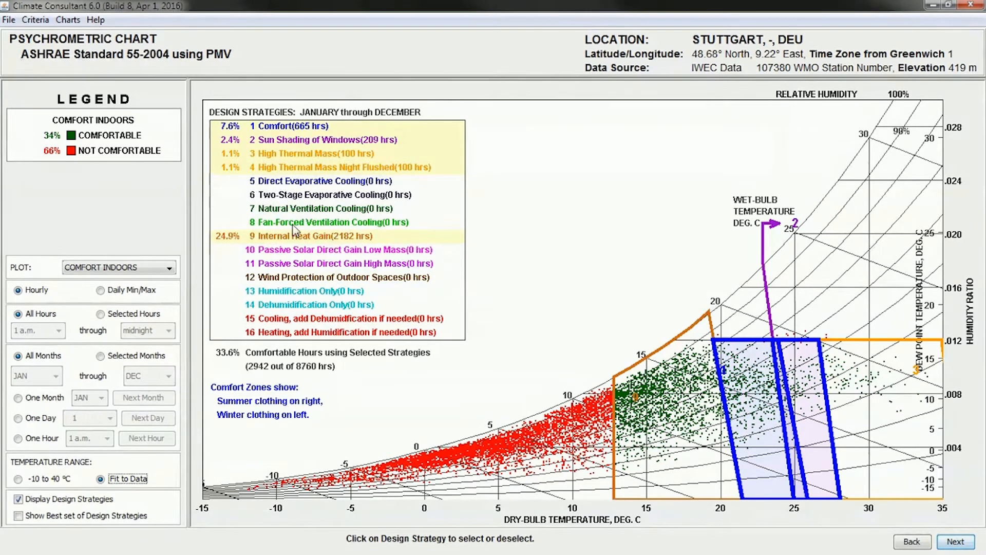
left_click(279, 214)
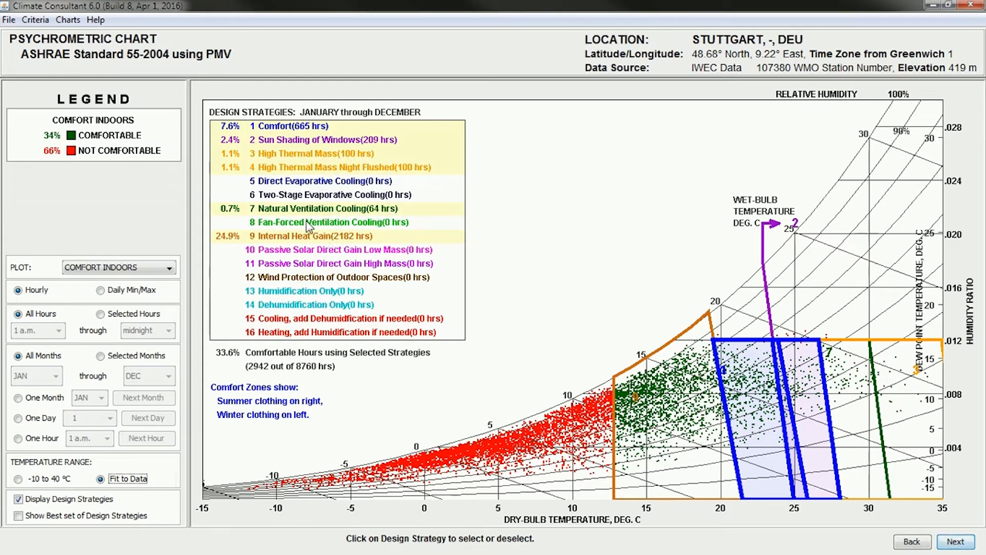
left_click(340, 154)
left_click(339, 154)
Replace Internal Heat Gain with Passive Solar Direct Gain Low Mass, comparing the chart with and without each strategy
left_click(298, 251)
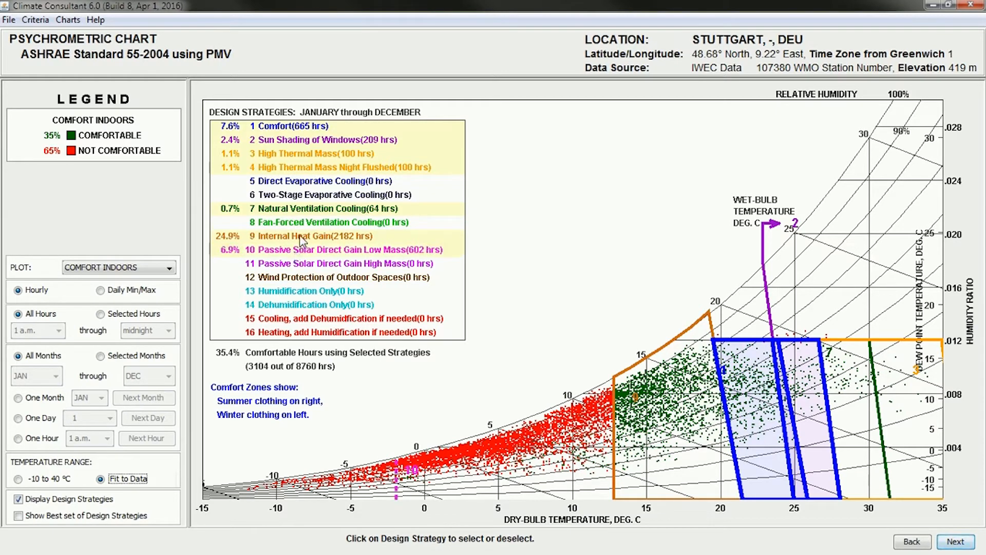
left_click(303, 237)
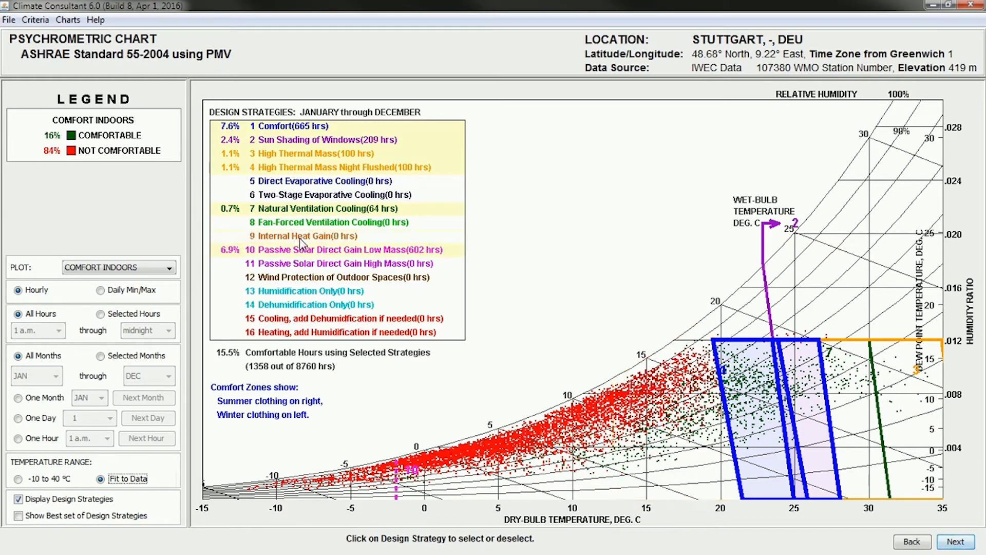
left_click(286, 239)
left_click(285, 239)
left_click(320, 251)
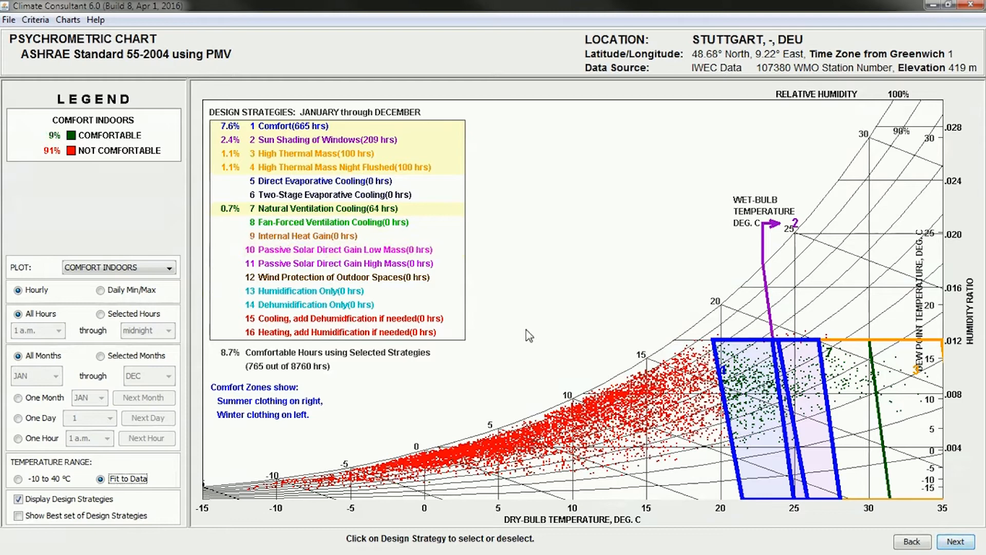
left_click(292, 253)
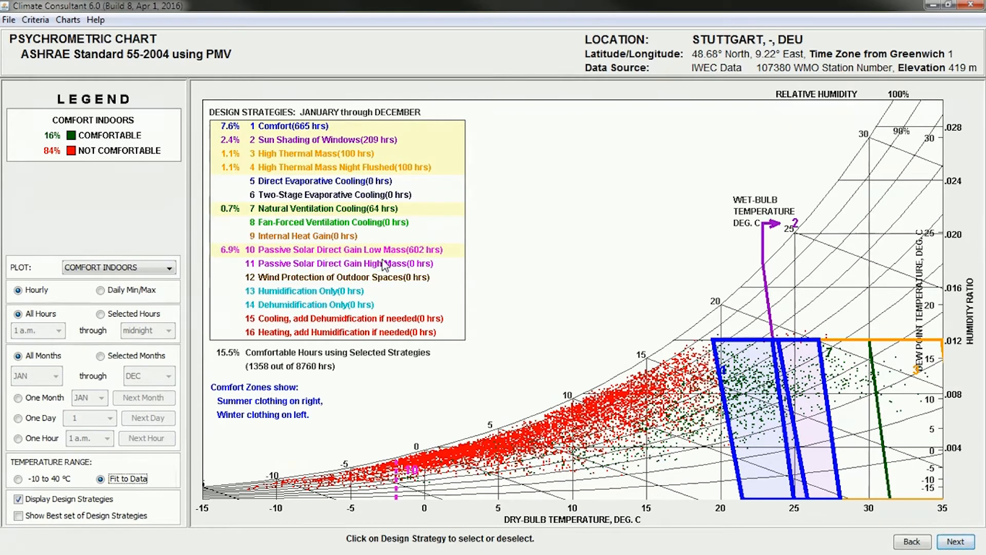
Replace Passive Solar Direct Gain Low Mass with High Mass, and add the Internal Heat Gain and Heating, add Humidification if needed strategies
left_click(329, 268)
left_click(337, 251)
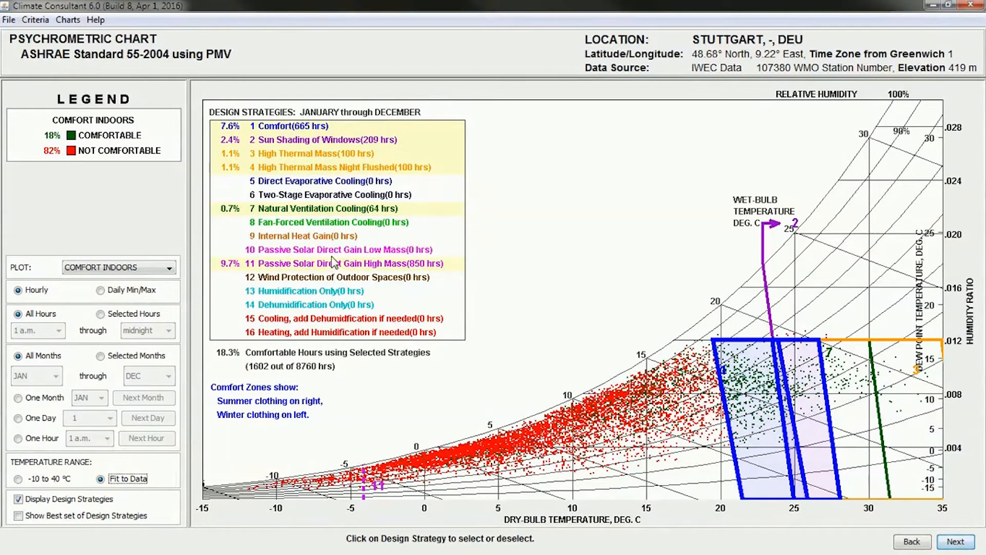
left_click(318, 238)
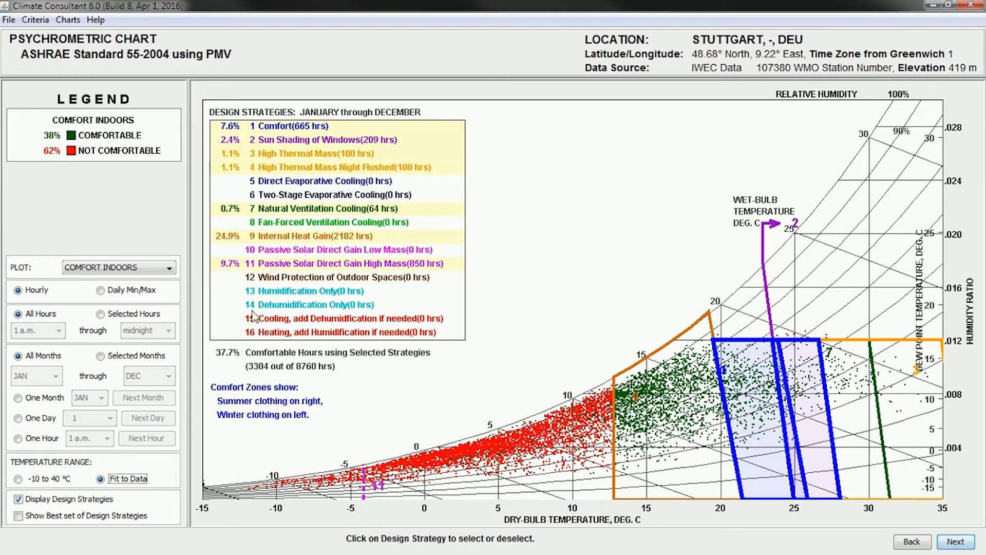
left_click(276, 334)
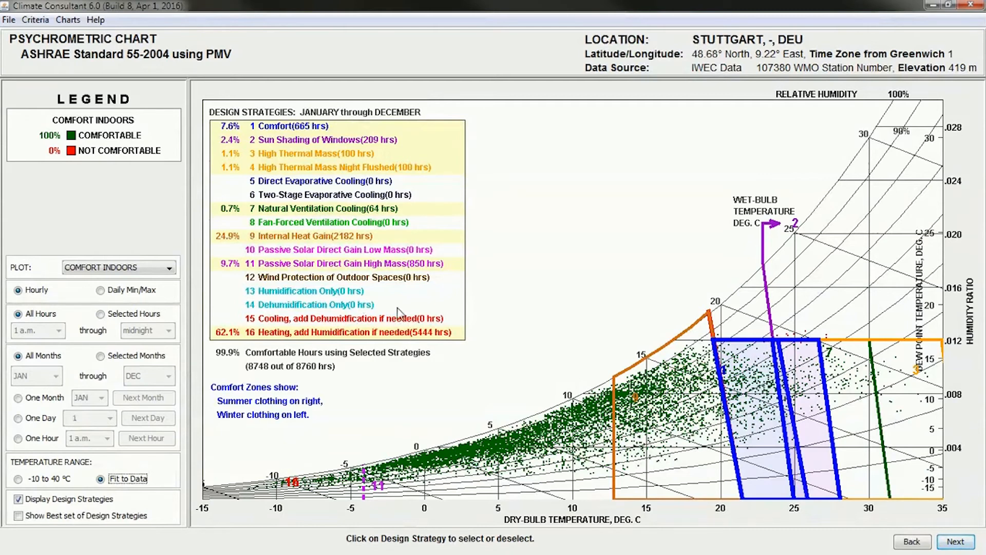
Add the Direct Evaporative Cooling, Two-Stage Evaporative Cooling and Fan-Forced Ventilation Cooling strategies to the chart
left_click(289, 184)
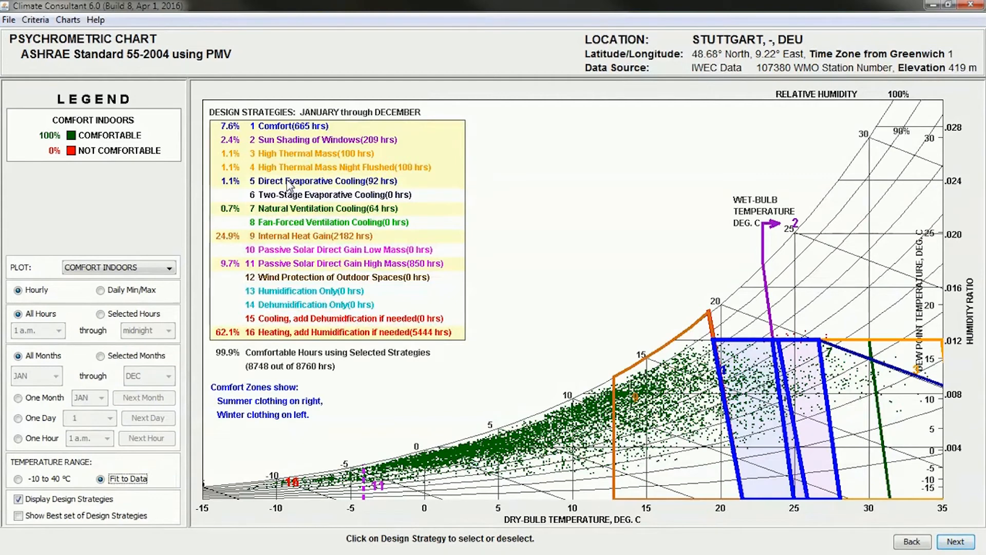
left_click(290, 197)
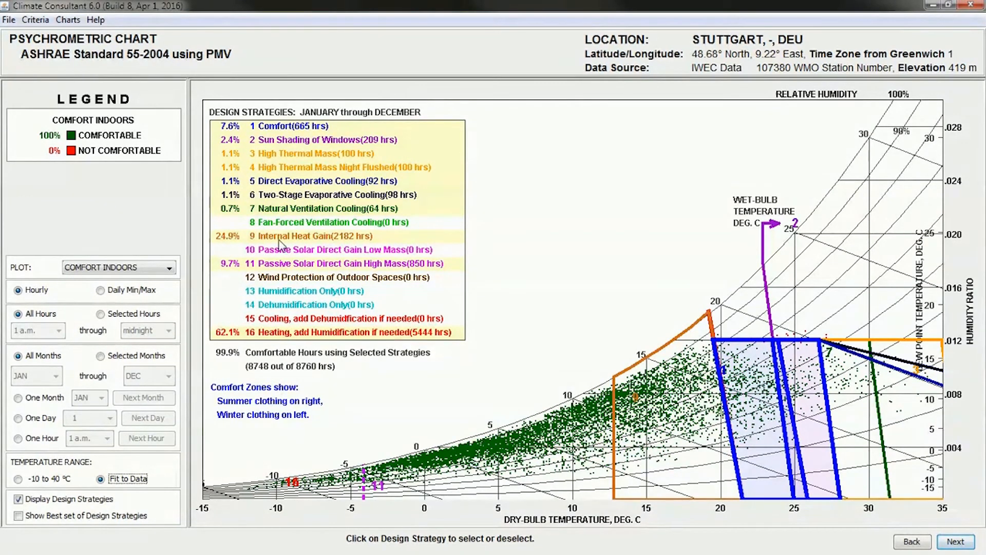
left_click(308, 224)
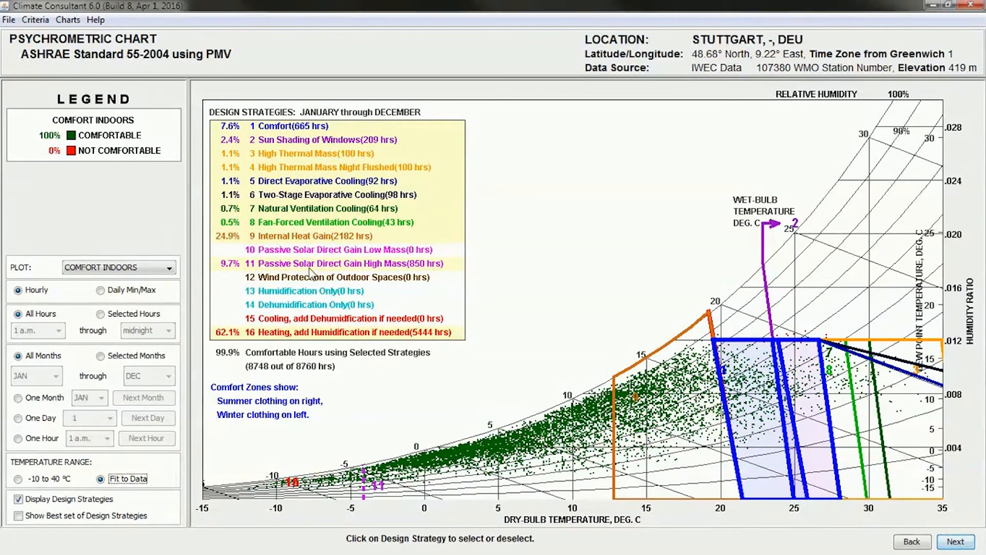
Add the remaining strategies: Dehumidification Only, Cooling, Humidification Only, Wind Protection of Outdoor Spaces and Passive Solar Direct Gain Low Mass
left_click(271, 309)
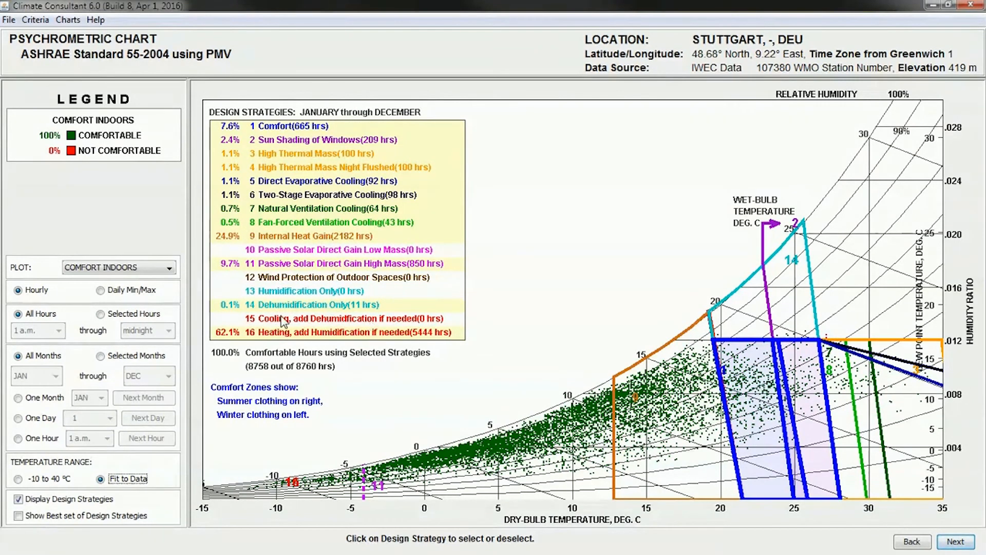
left_click(281, 322)
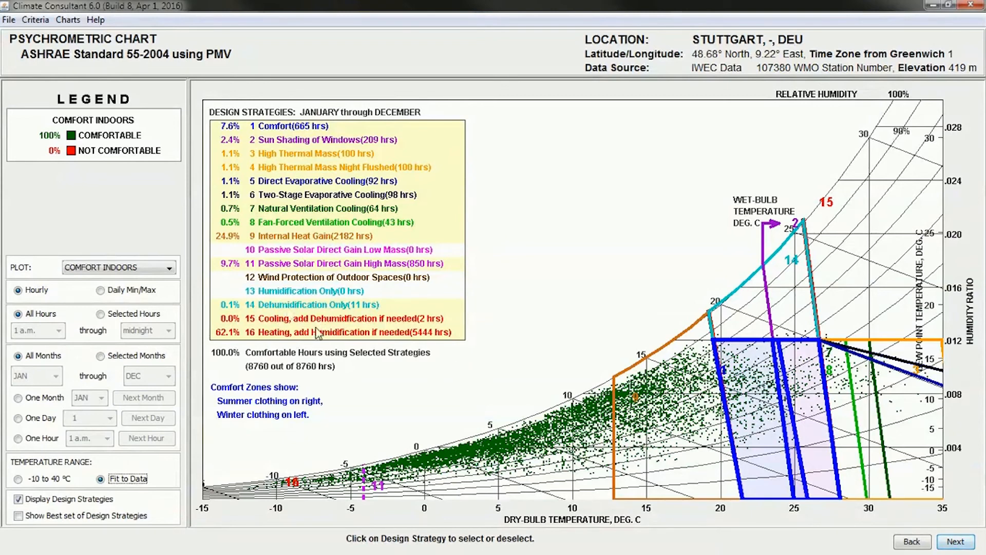
left_click(291, 290)
left_click(290, 277)
left_click(283, 250)
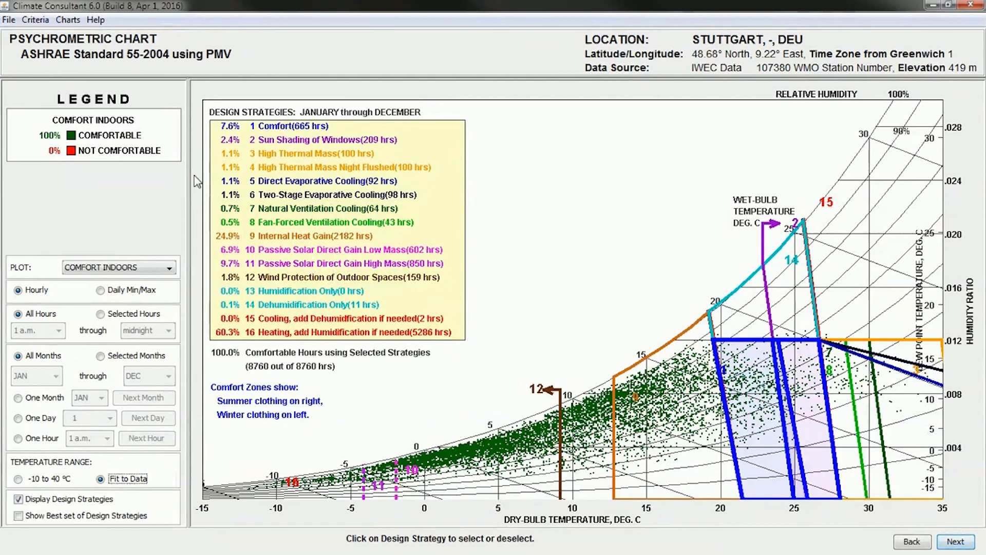
Export the psychrometric chart to the Desktop as CC_PSYCHROMETRIC CHART.png and view the image in Windows Photo Viewer
left_click(9, 20)
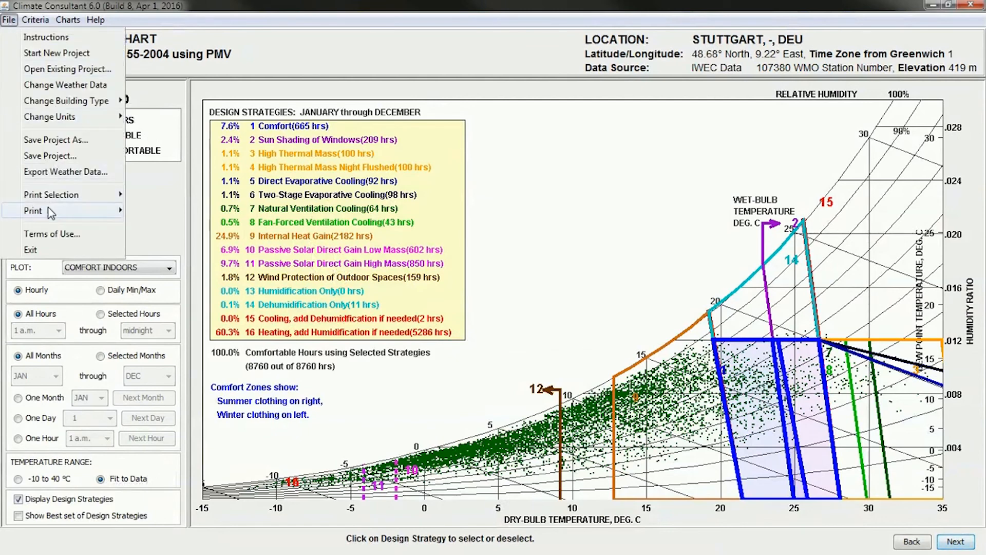
mouse_move(53, 215)
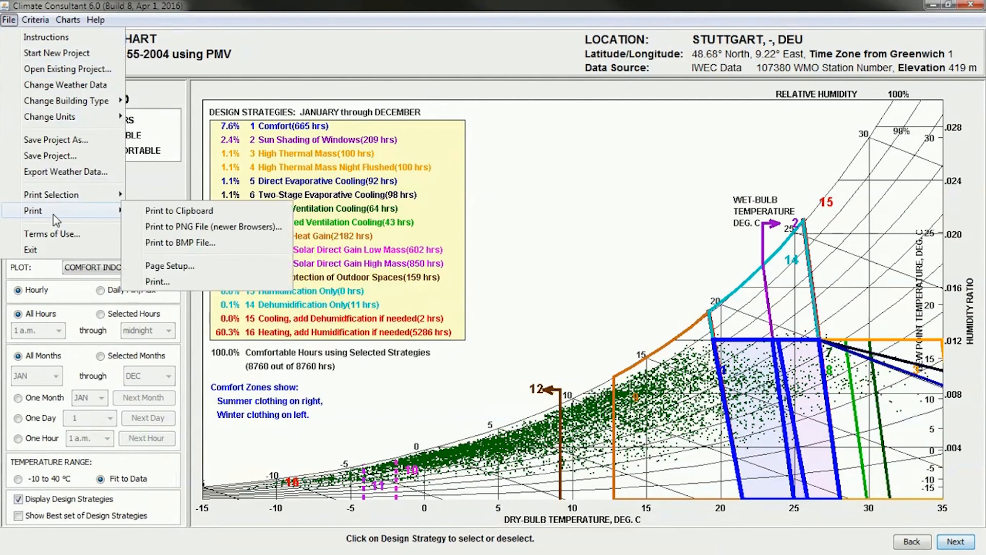
left_click(235, 229)
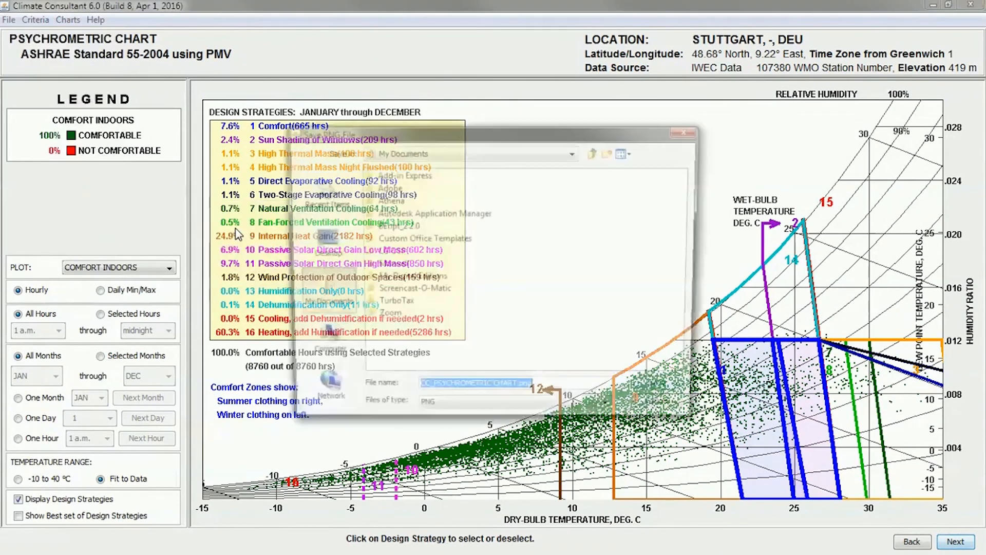
left_click(319, 238)
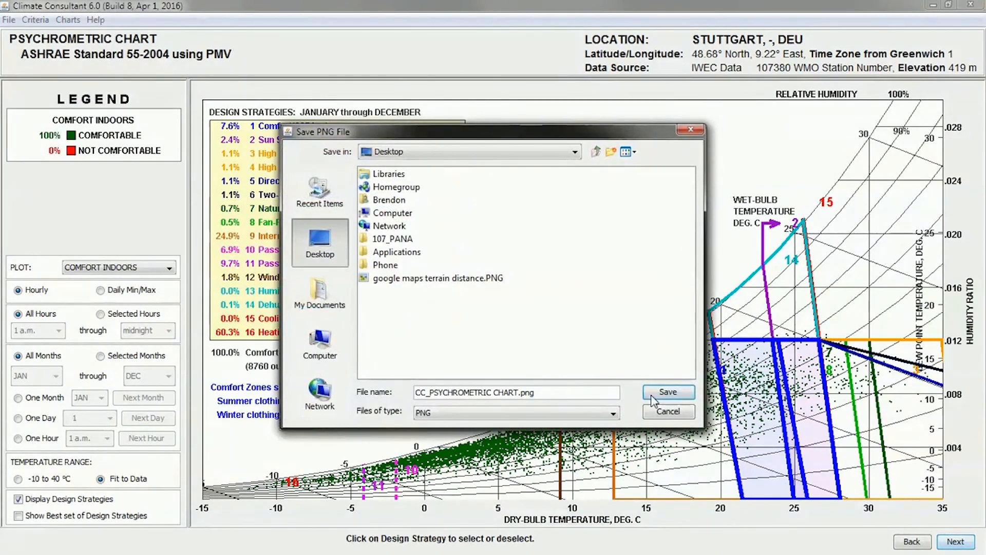
left_click(667, 391)
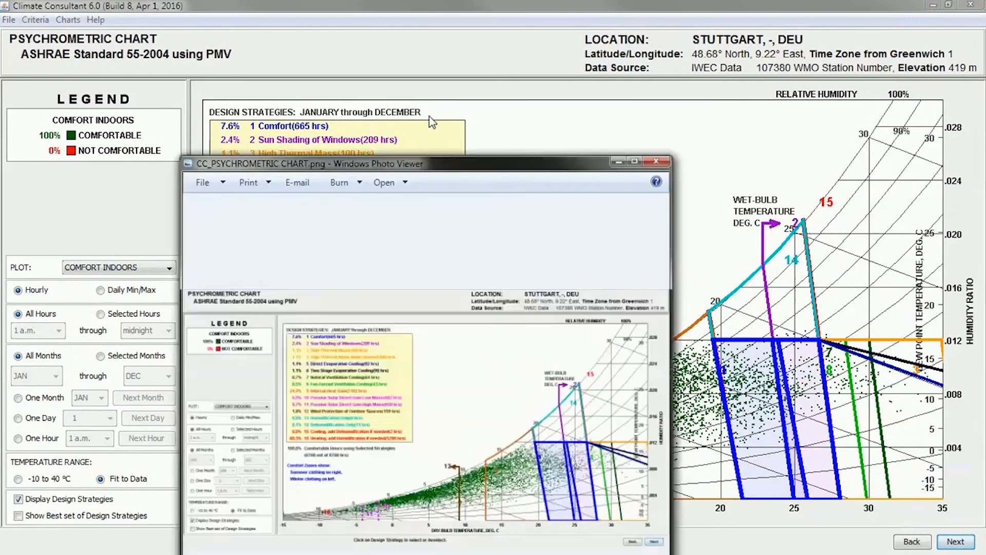
left_click_drag(430, 166, 492, 4)
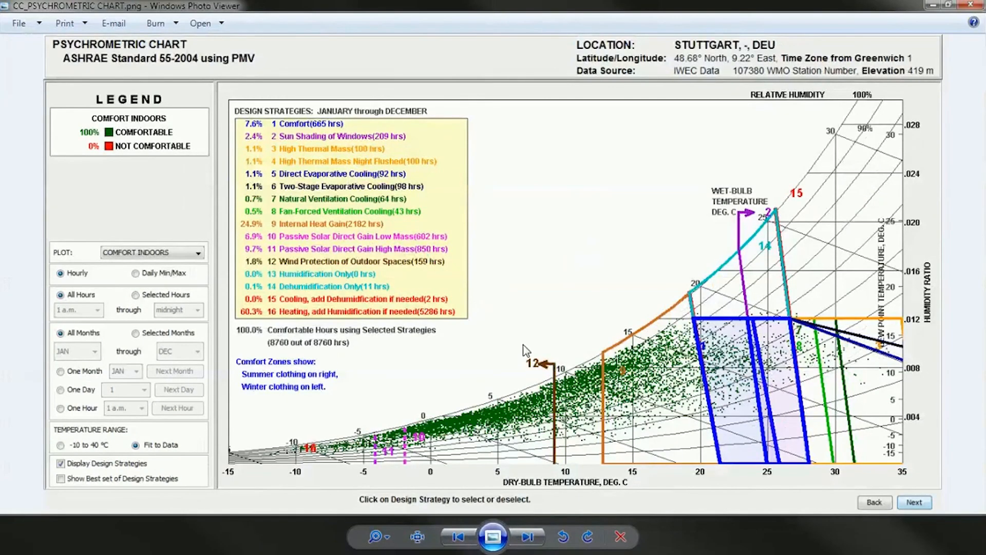